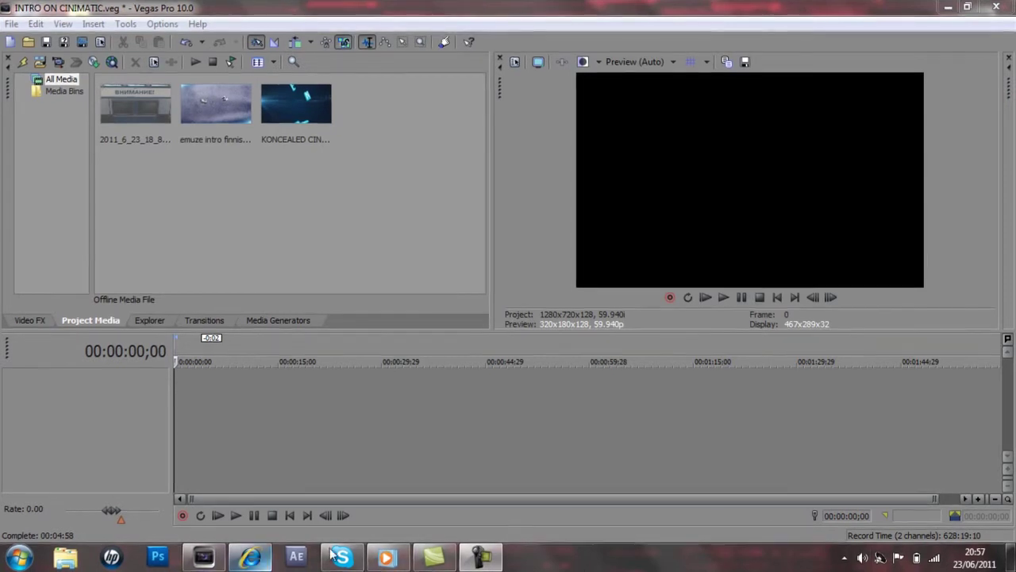
Restore the minimised Windows Media Player window from the taskbar over the Vegas project.
click(385, 559)
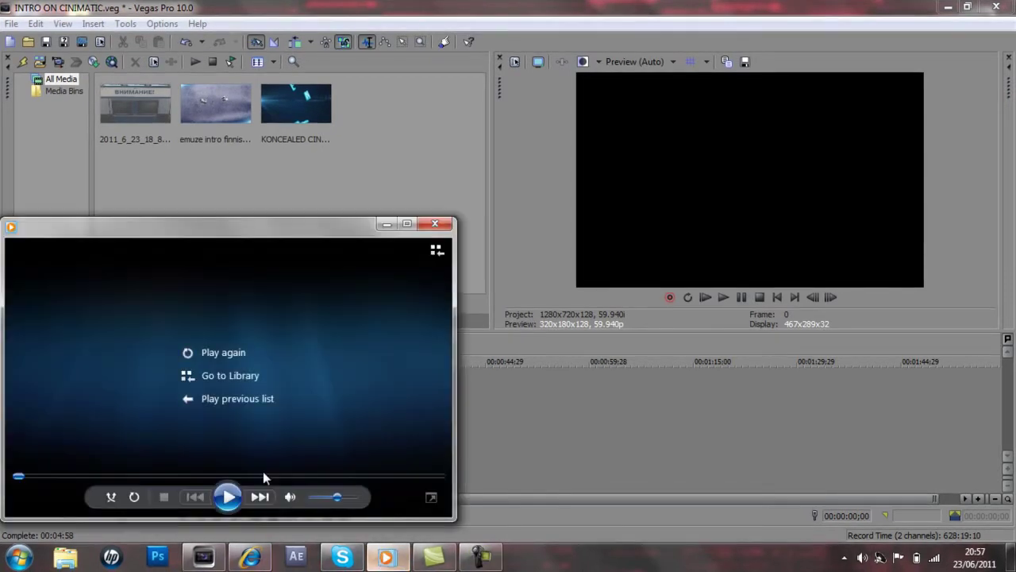
Replay the intro video in Windows Media Player, then close the player.
click(230, 497)
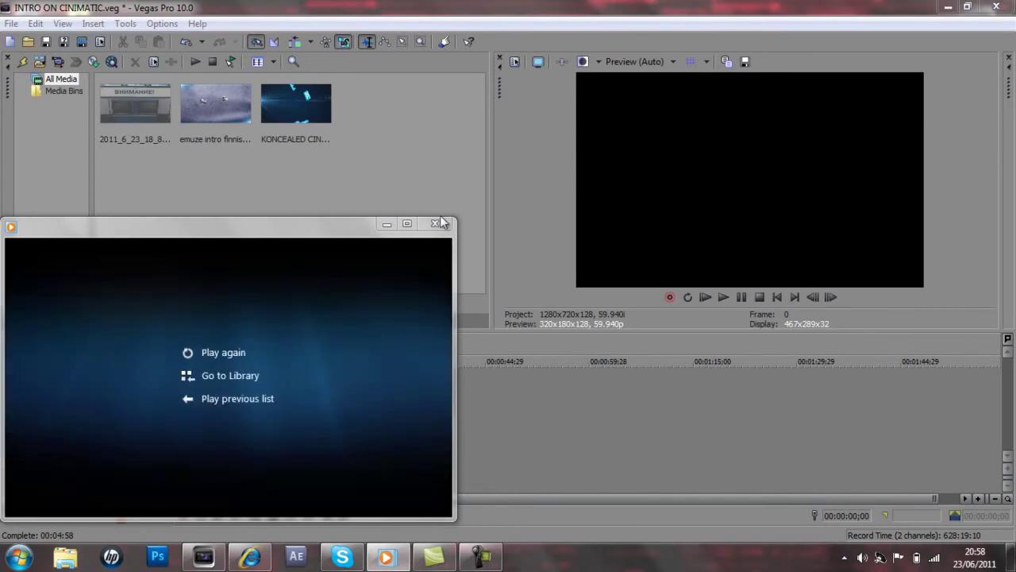
click(434, 224)
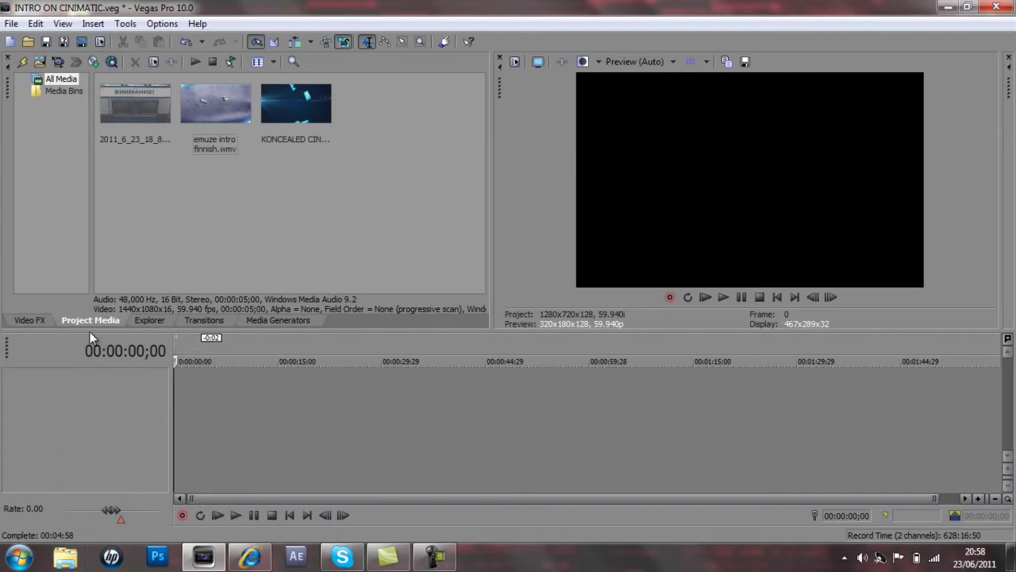
Place the 2011_6_23 camera clip at the timeline start and delete its audio event and audio track.
drag(137, 108, 178, 410)
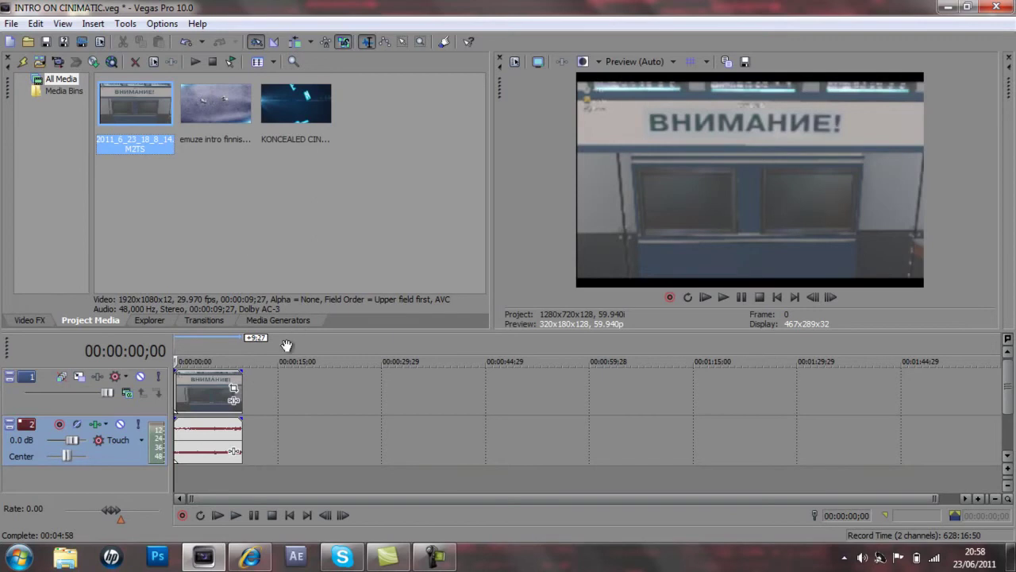
click(220, 428)
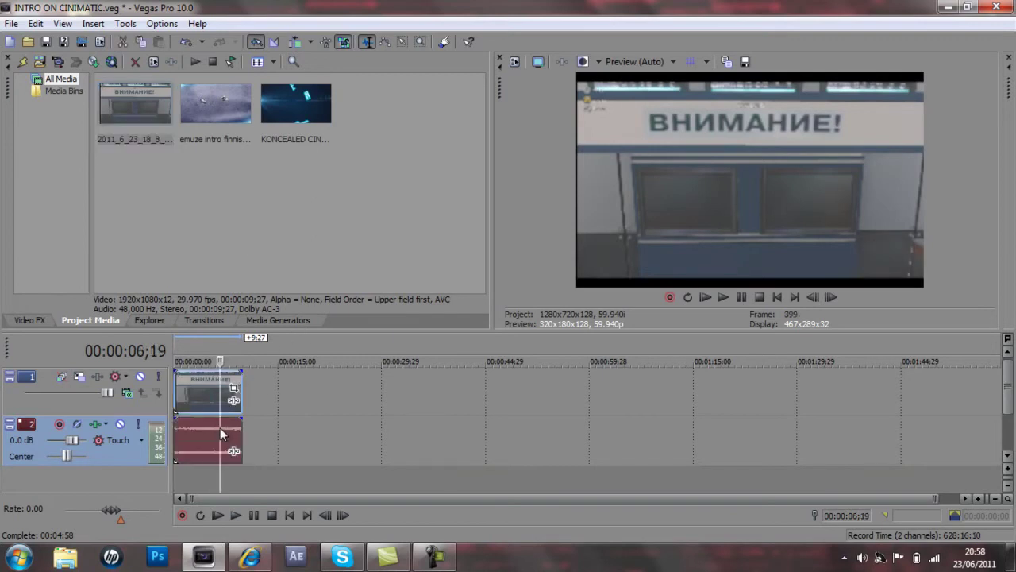
key(Delete)
click(204, 427)
click(176, 429)
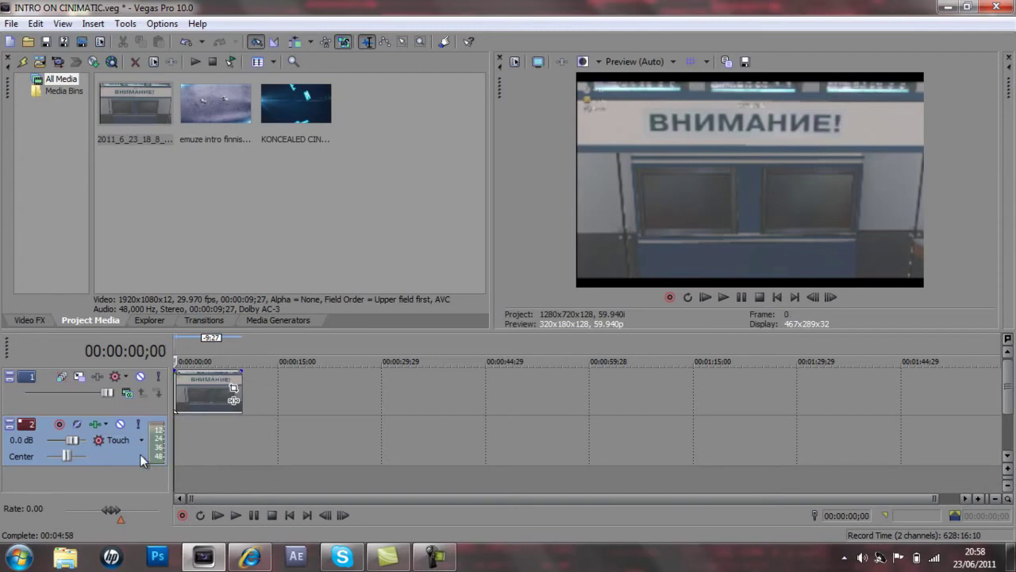
key(Delete)
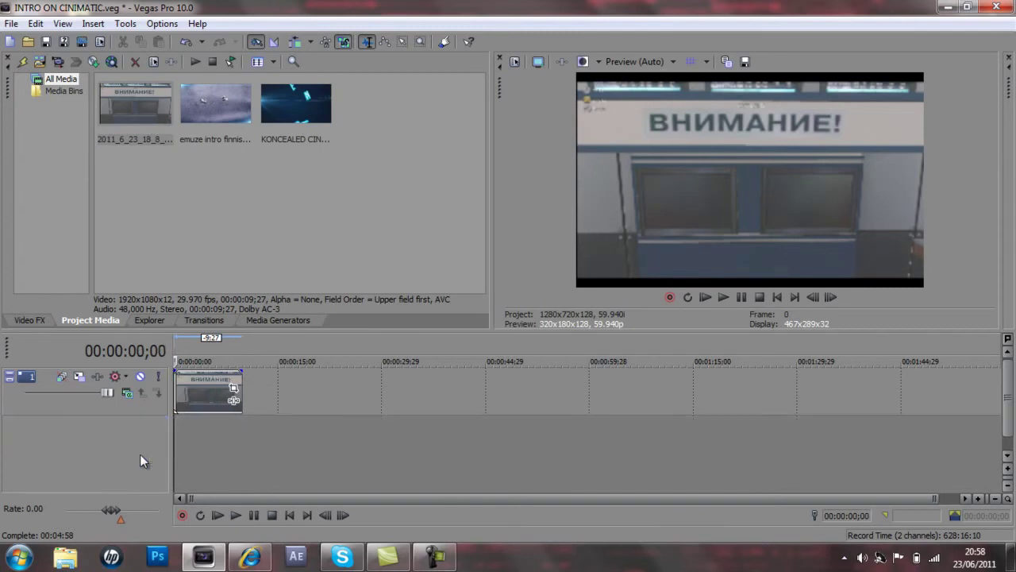
In the camera clip's event properties, select Disable resample and tick Maintain aspect ratio.
right_click(199, 391)
mouse_move(222, 432)
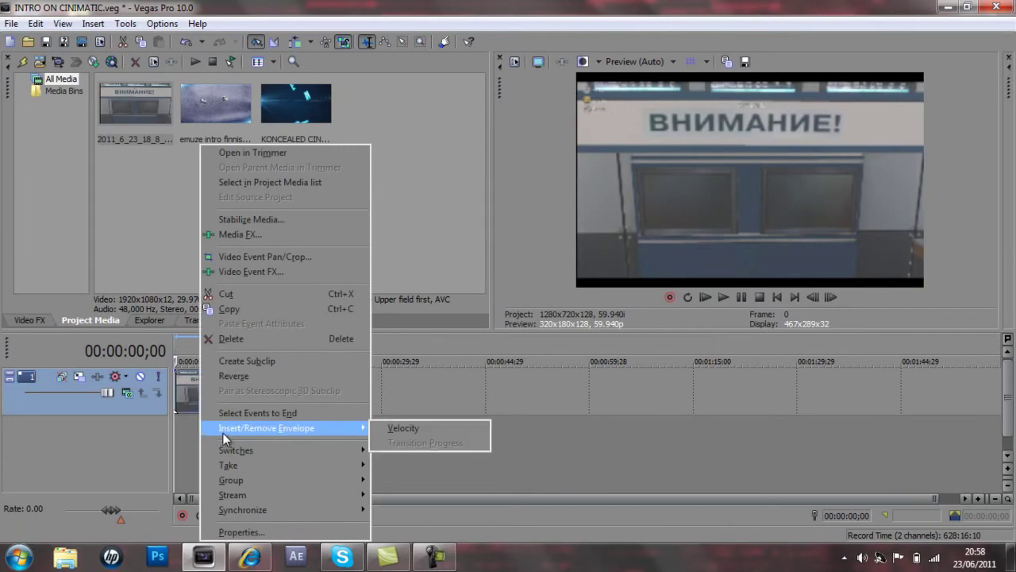
click(241, 532)
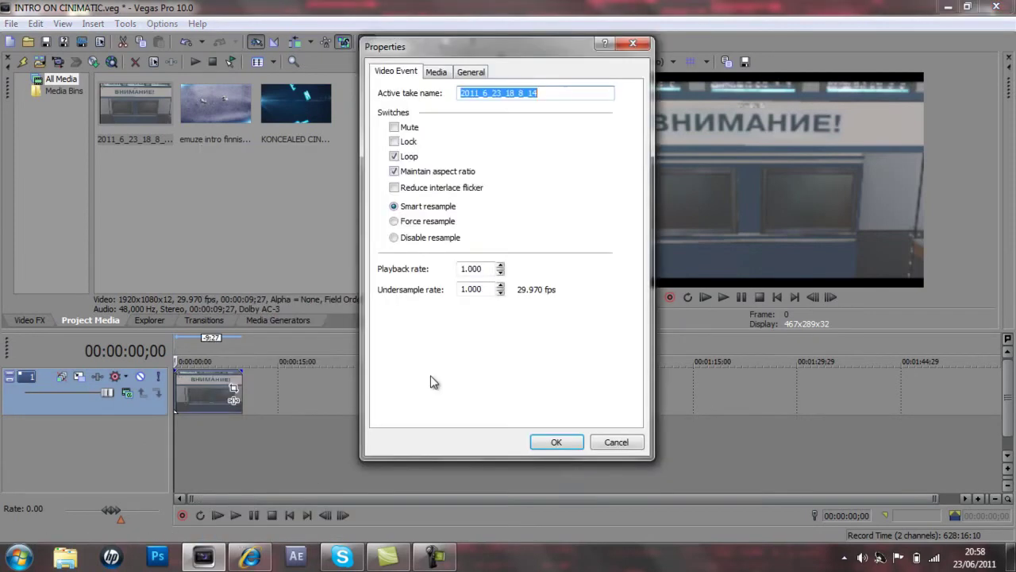
click(395, 237)
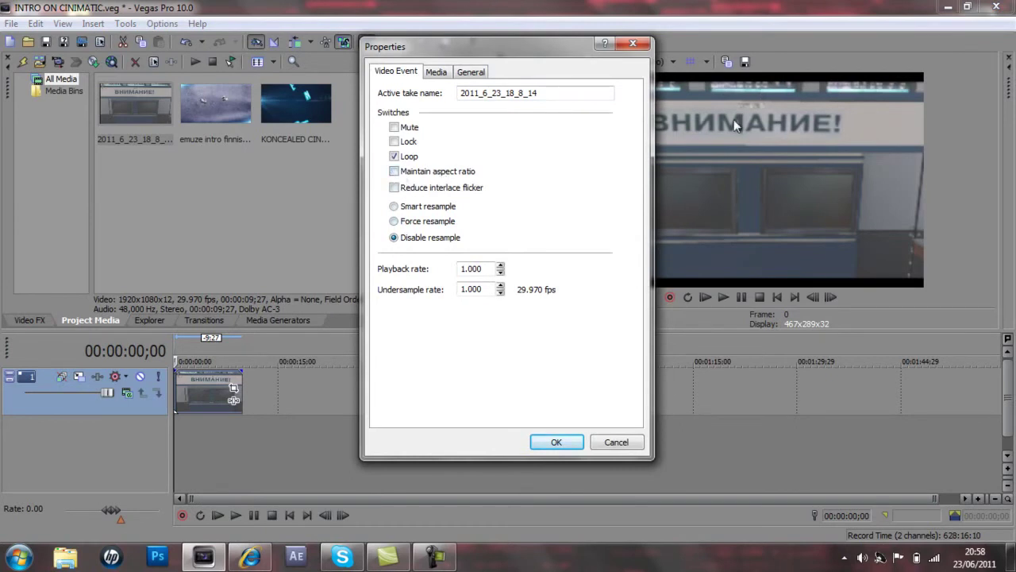
click(394, 171)
click(555, 441)
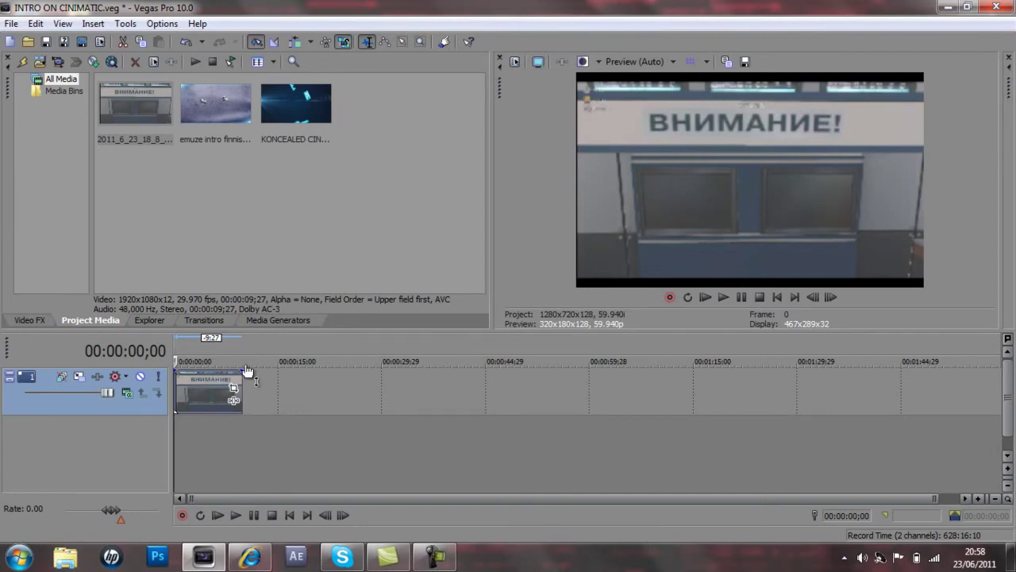
Crop the camera clip in from the left and top to 1,416.7 × 796.9, cutting away the HUD.
click(234, 388)
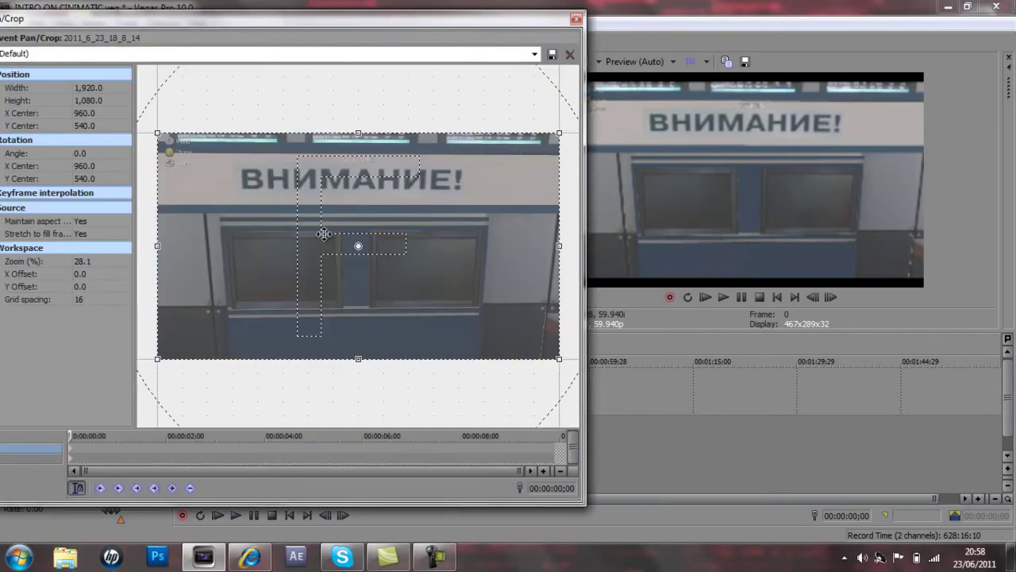
drag(344, 18, 380, 20)
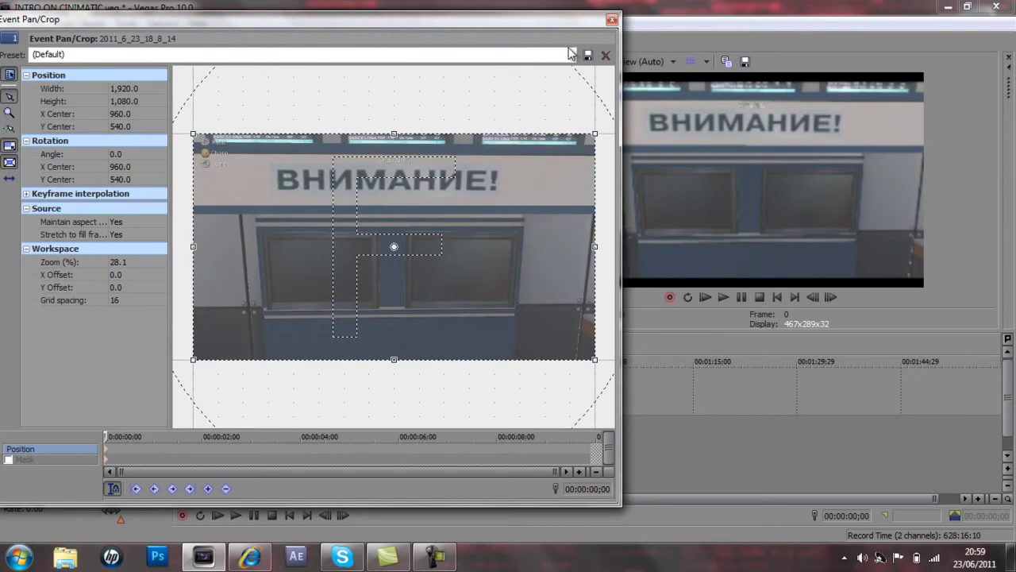
drag(195, 247, 232, 240)
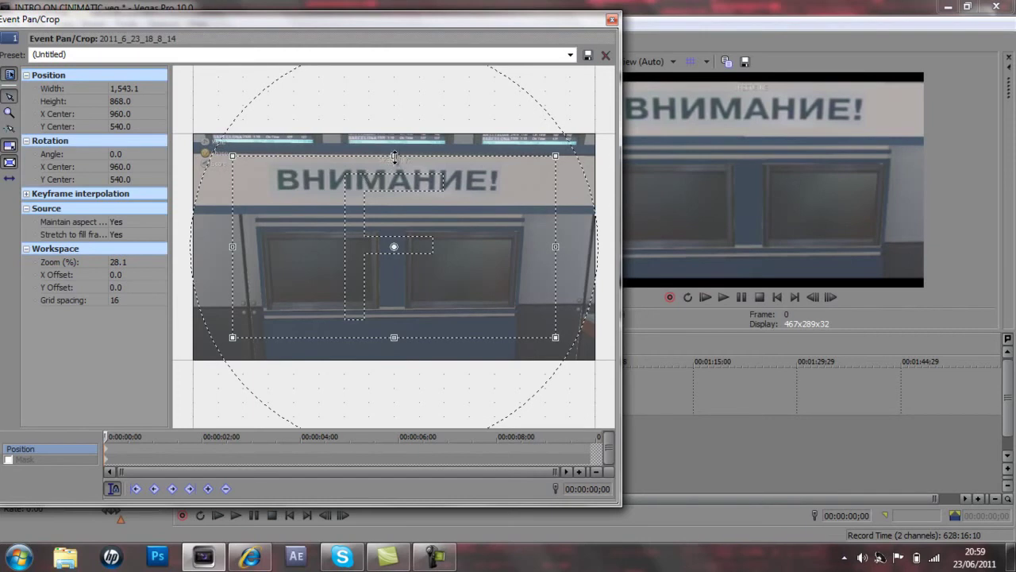
drag(395, 157, 395, 164)
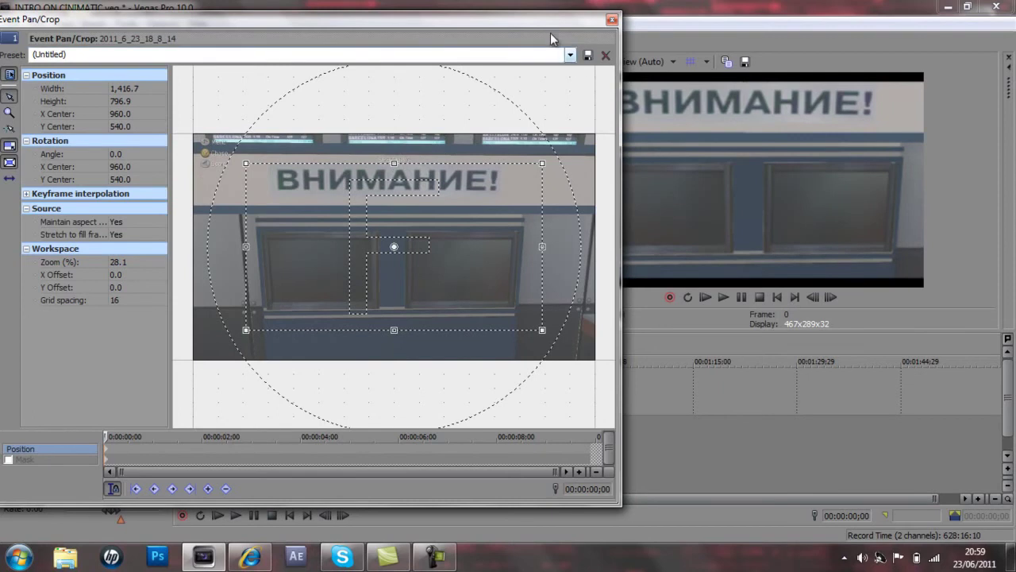
mouse_move(551, 25)
mouse_down()
mouse_move(474, 29)
mouse_move(548, 17)
mouse_up()
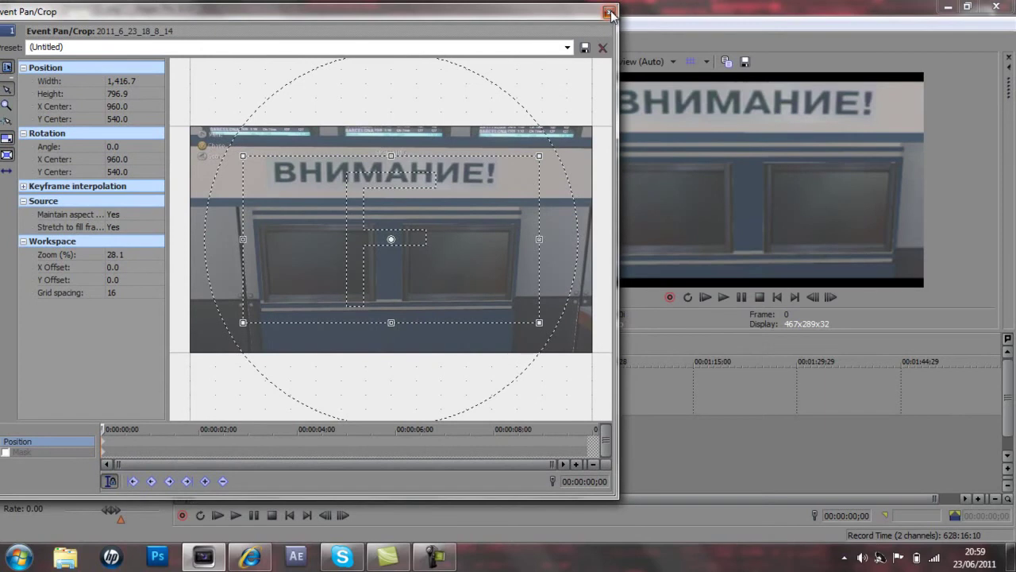
click(609, 13)
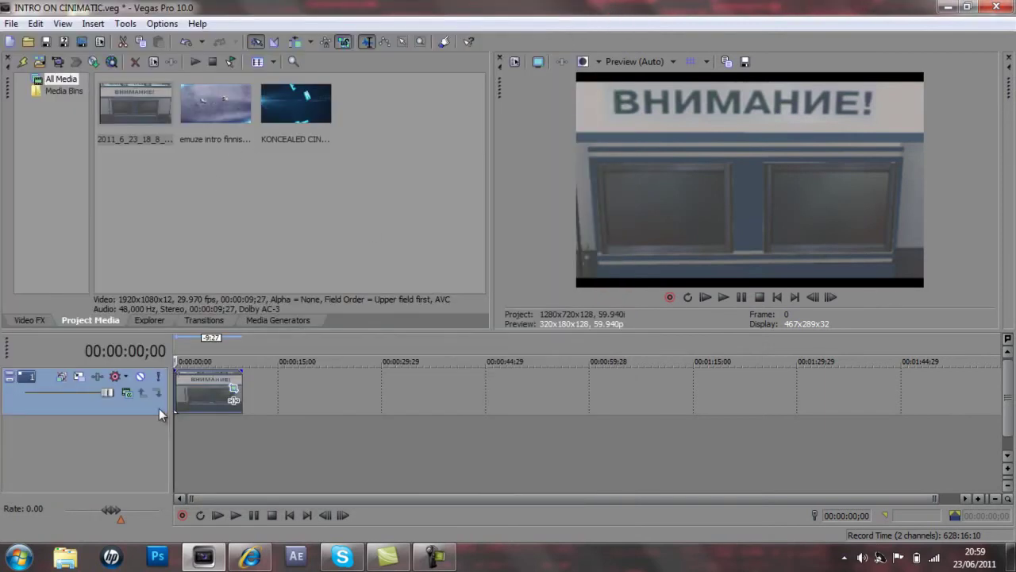
Add a new video track on top and place the KONCEALED CINEMA intro on it.
right_click(159, 408)
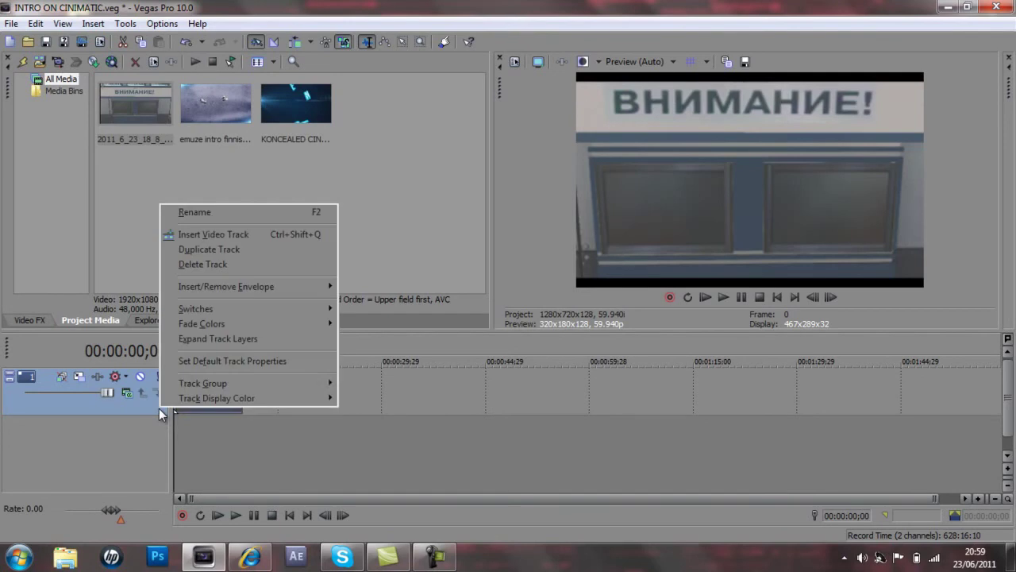
click(195, 237)
drag(299, 105, 178, 376)
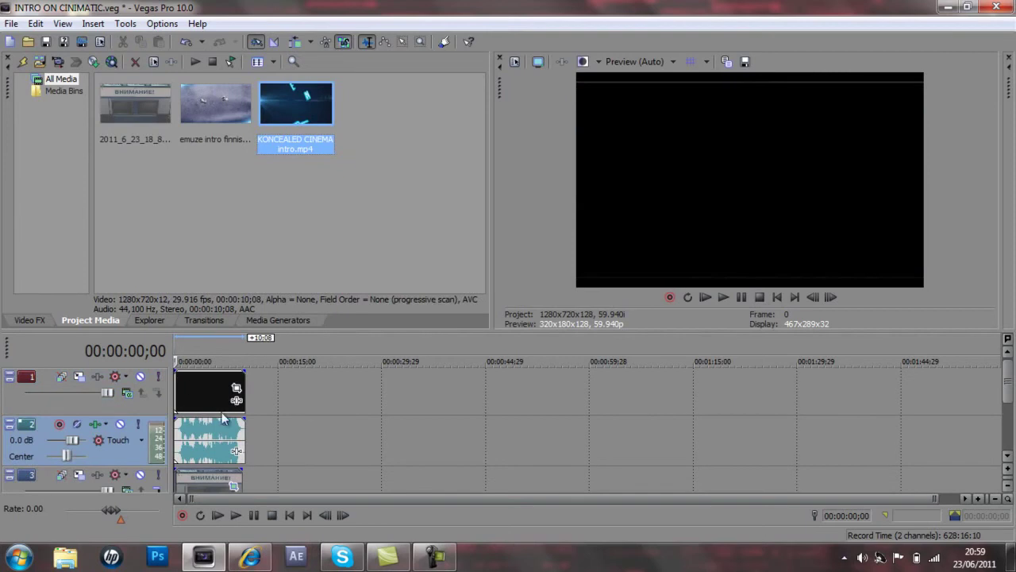
Delete the intro's audio event and its empty audio track, then return to the timeline start.
click(196, 439)
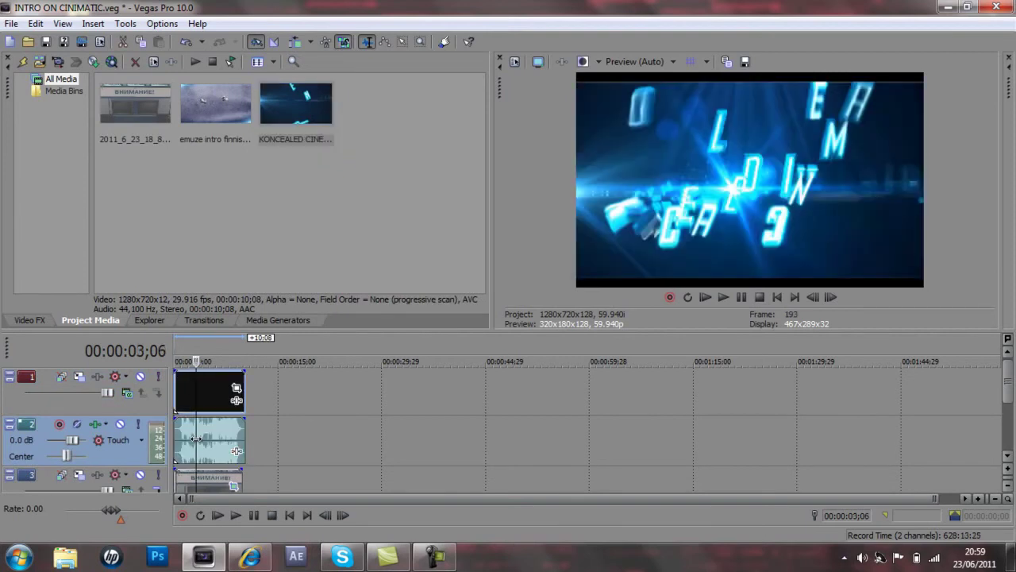
key(Delete)
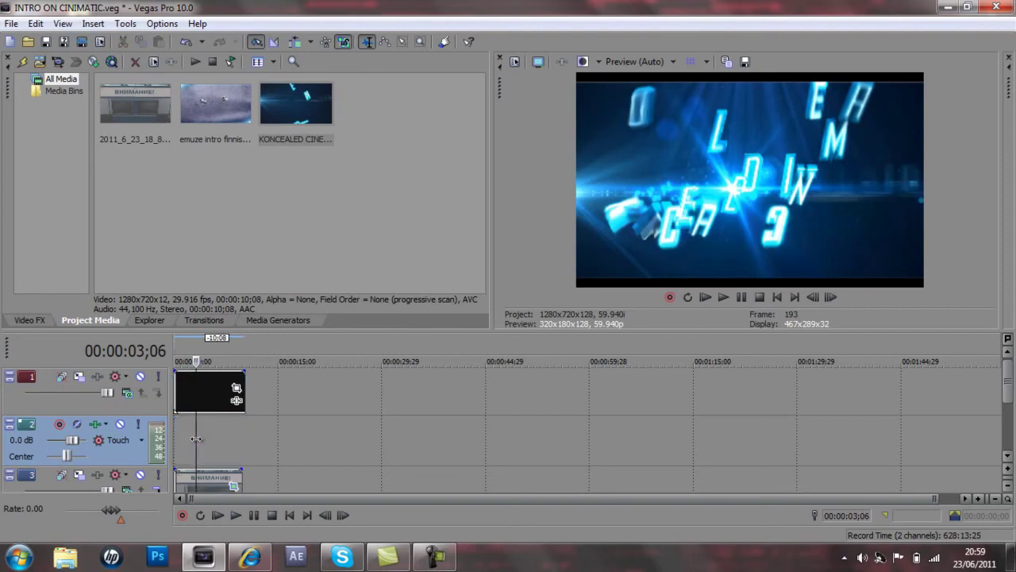
key(Delete)
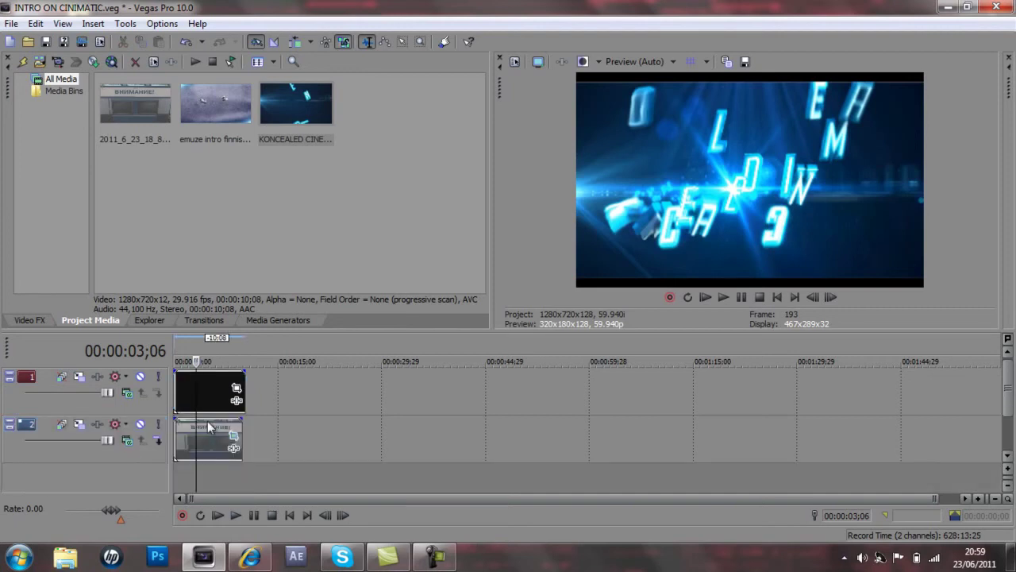
key(ctrl+Home)
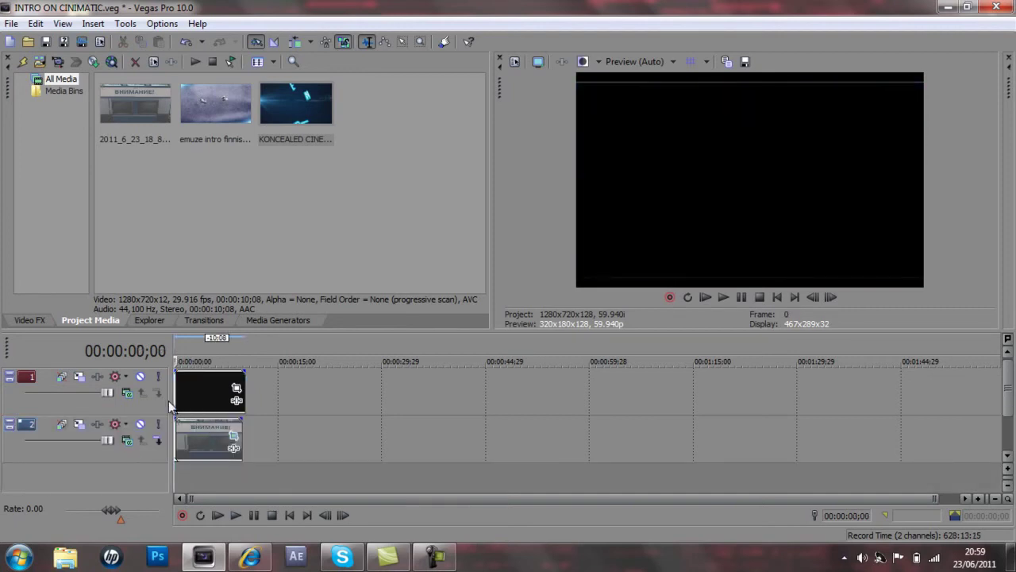
Briefly check the intro's Pan/Crop settings, then play the project from the start.
click(236, 387)
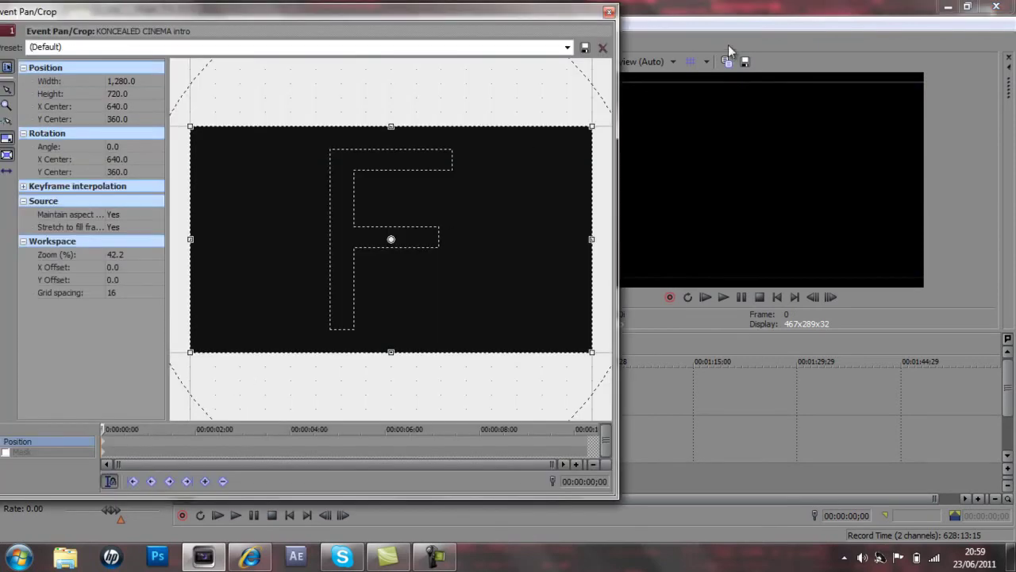
click(609, 12)
key(space)
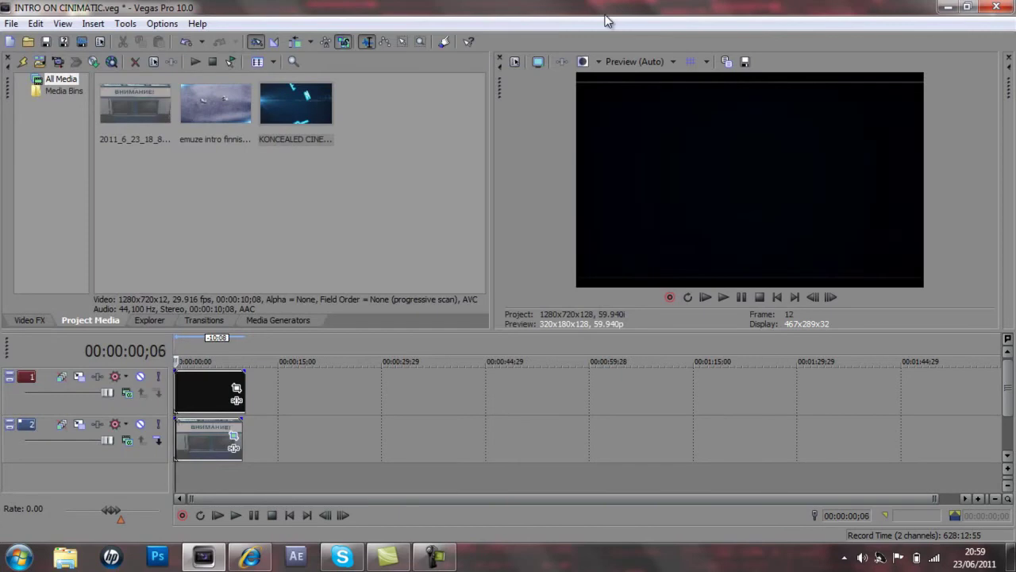
At 12.5% workspace zoom, enlarge the intro's crop frame to 3,790.2 × 2,132.0 over the right-hand screen.
click(236, 388)
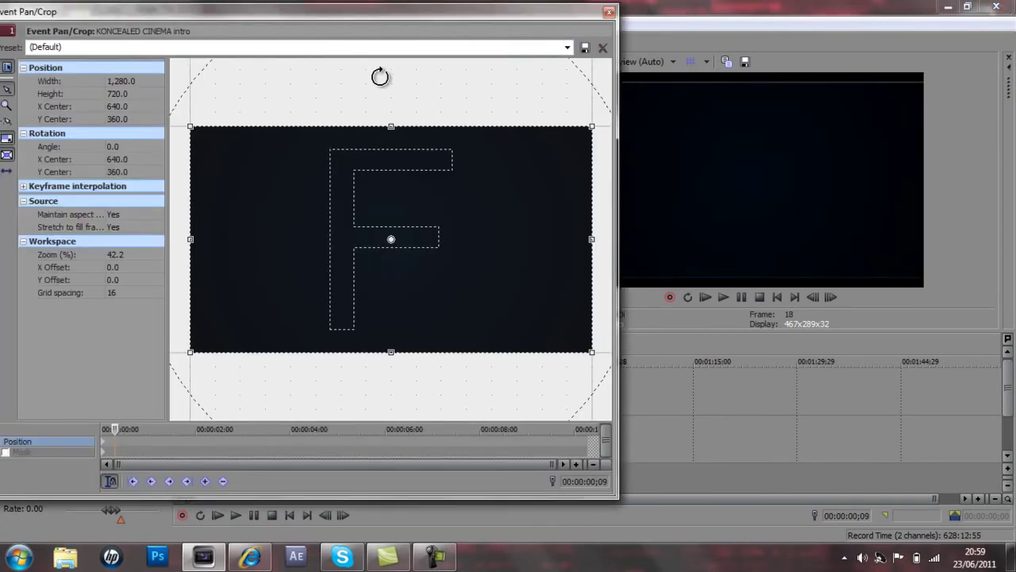
click(126, 257)
click(158, 255)
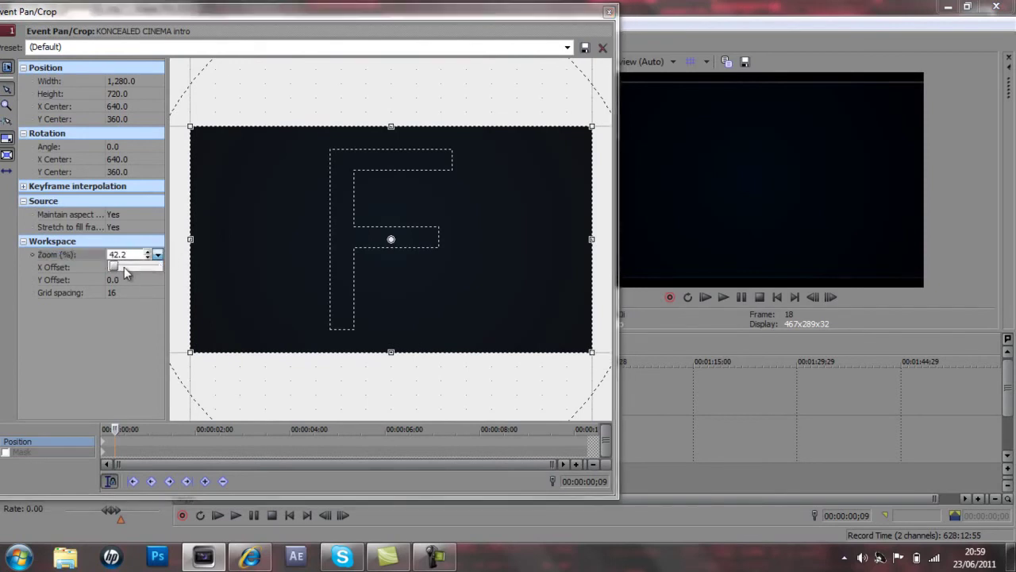
drag(124, 266, 115, 266)
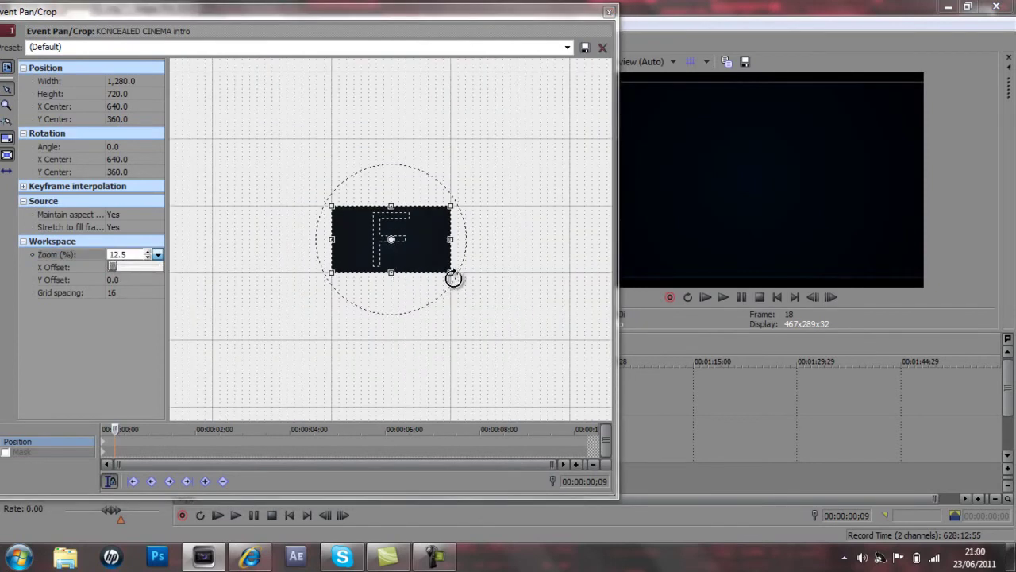
drag(451, 272, 590, 322)
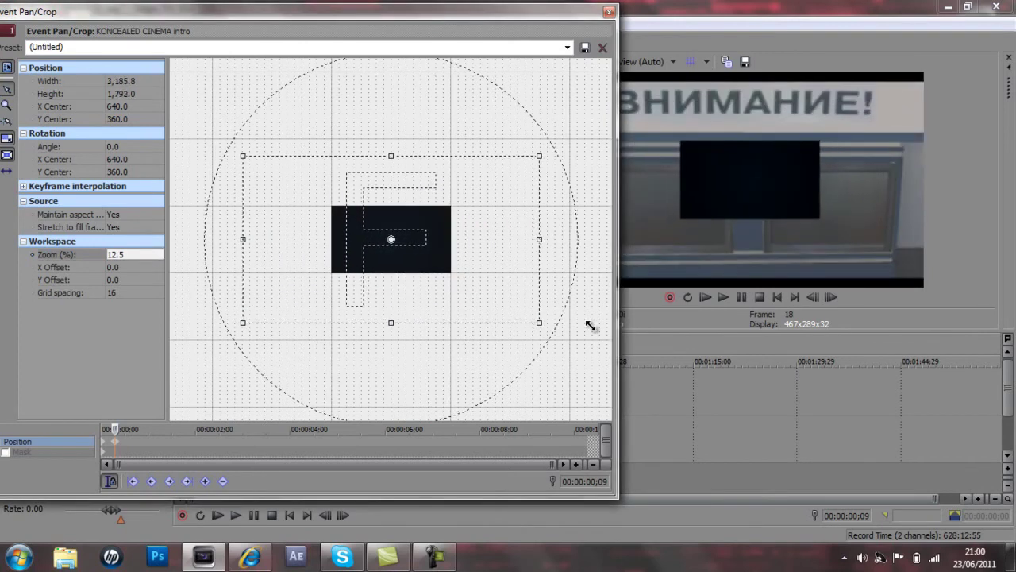
drag(469, 223, 415, 229)
drag(474, 320, 511, 338)
drag(456, 289, 430, 291)
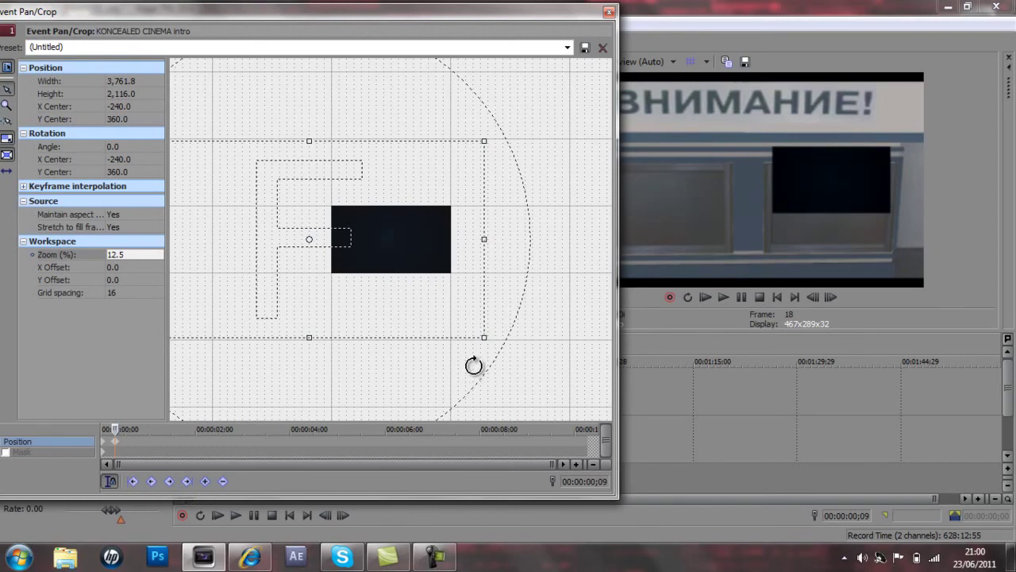
drag(484, 341, 466, 311)
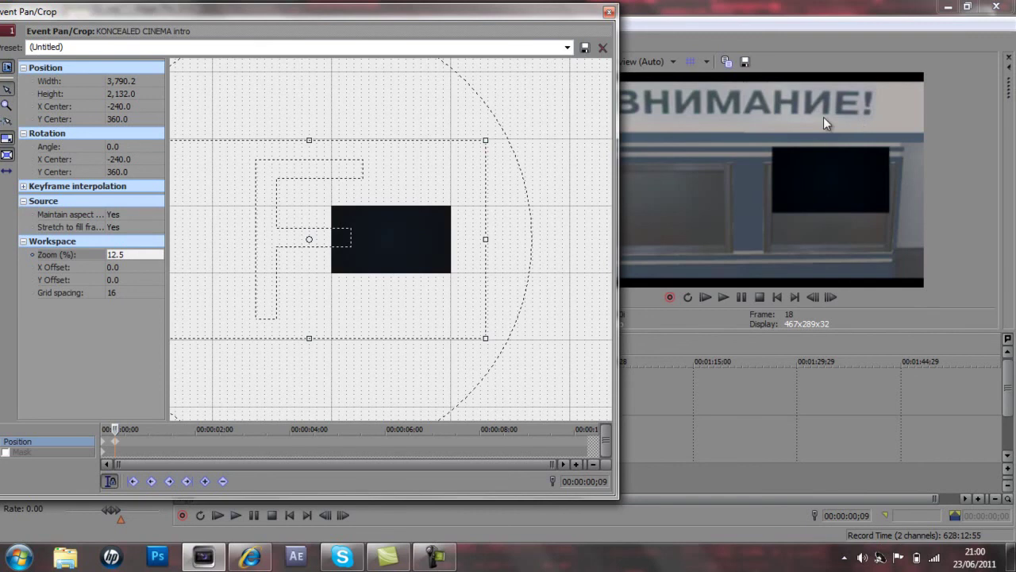
click(610, 11)
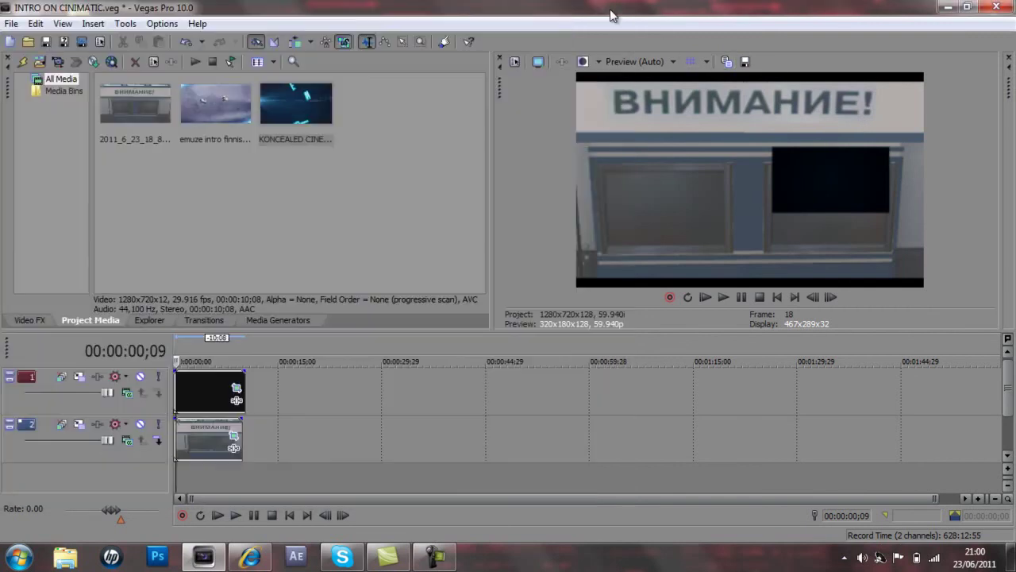
Use Track Motion to shift the intro track to X 6.92, Y −94.32.
click(79, 378)
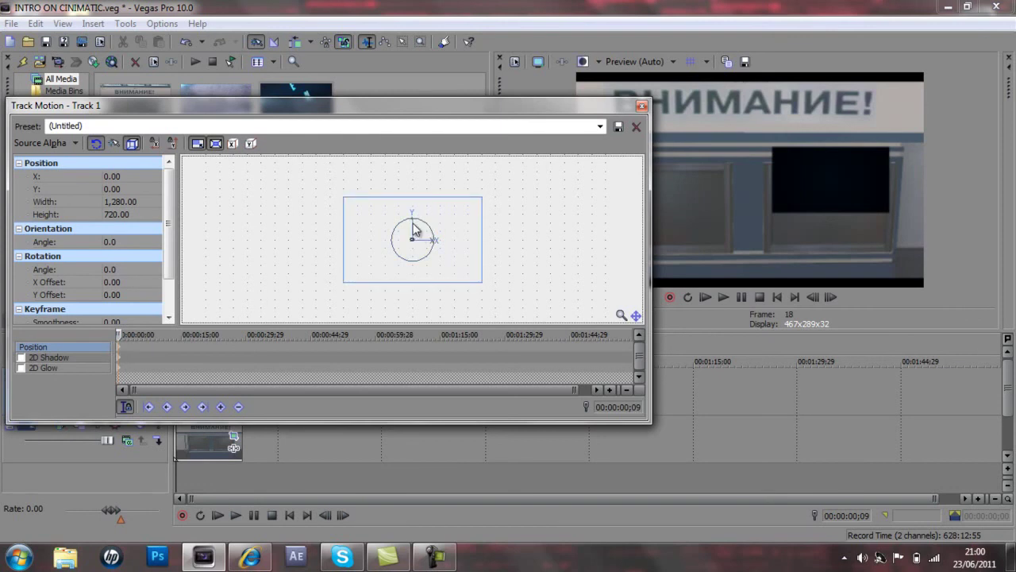
mouse_move(417, 232)
mouse_down()
mouse_move(415, 240)
mouse_move(413, 231)
mouse_up()
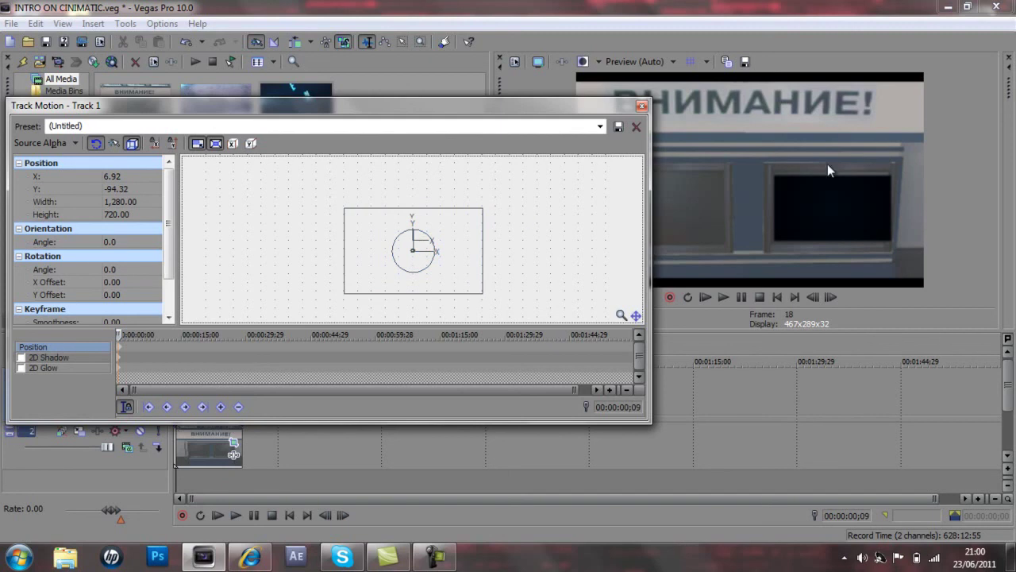
click(643, 107)
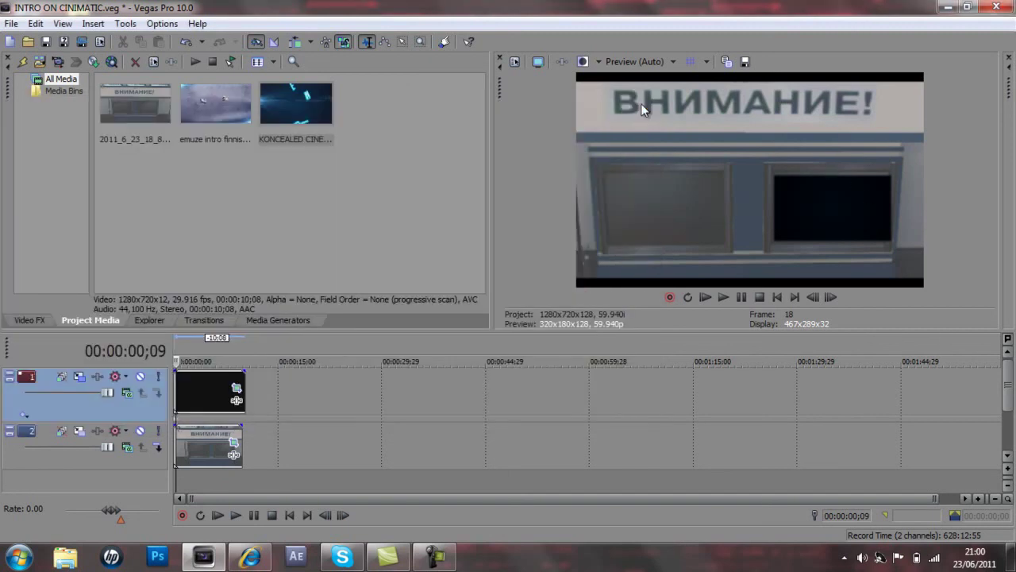
Nudge the intro's pan/crop frame to 3,818.7 × 2,148.0 to fit the right-hand screen.
click(236, 389)
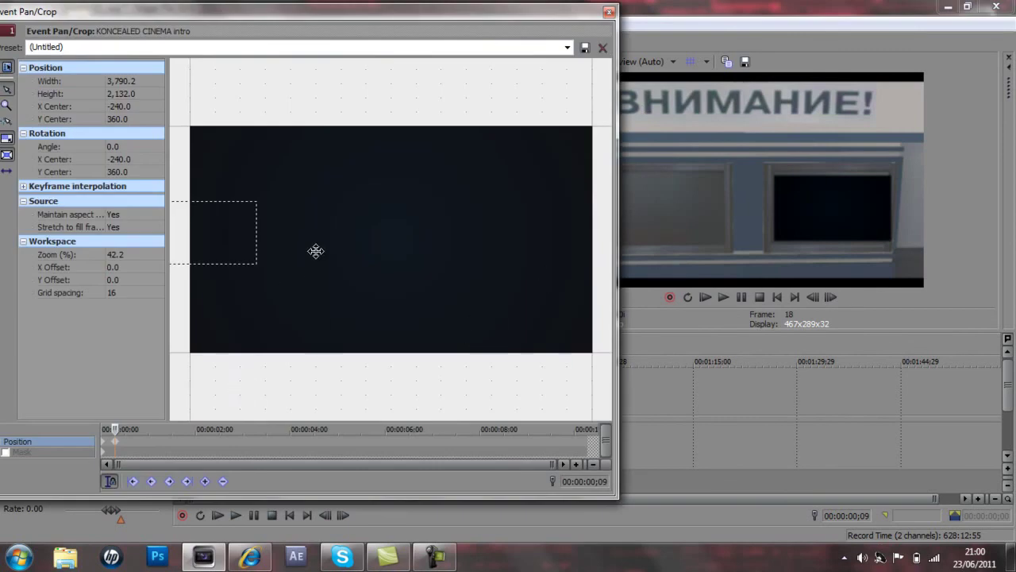
click(158, 255)
drag(116, 267, 115, 266)
drag(486, 340, 493, 339)
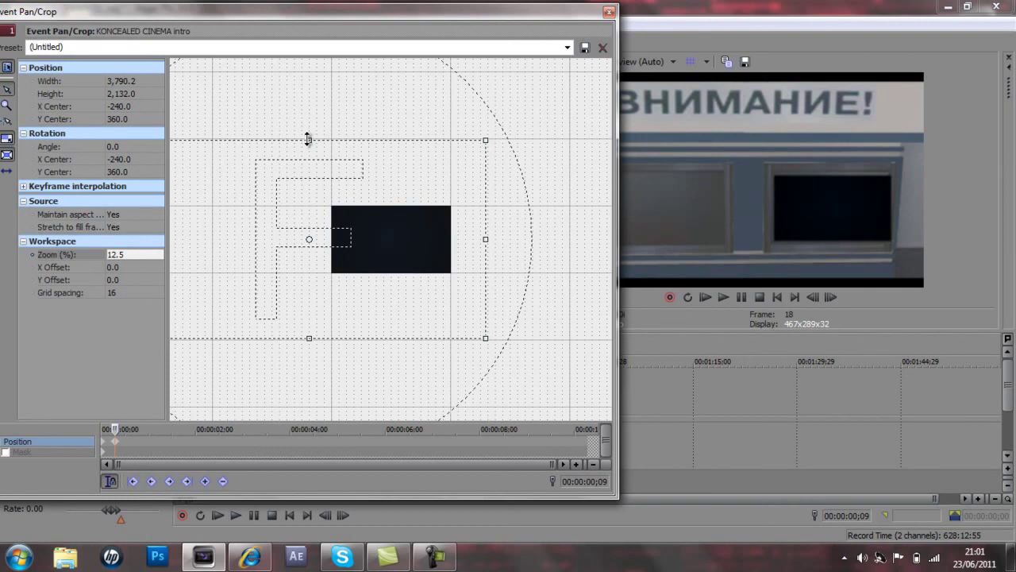
drag(308, 138, 309, 138)
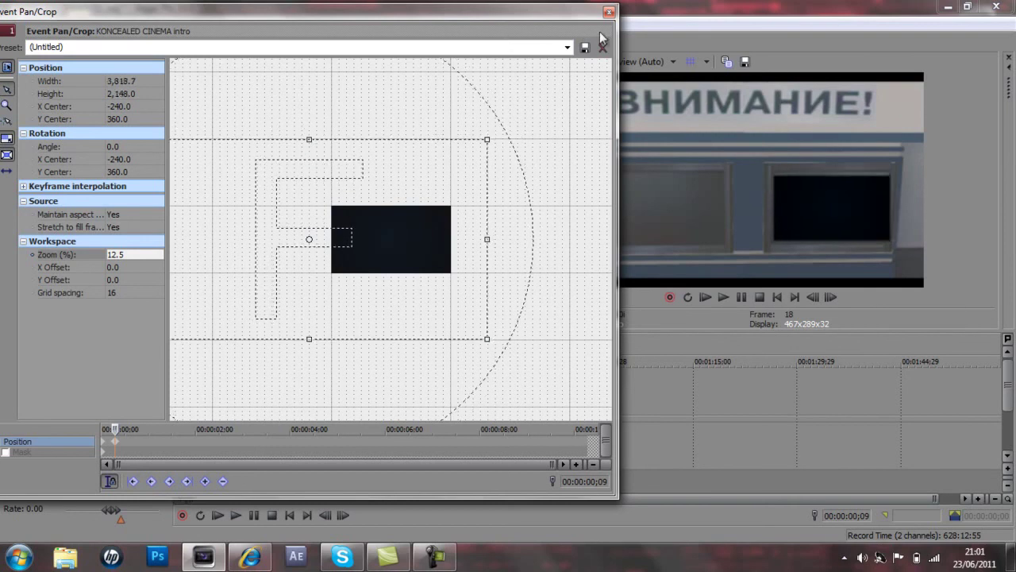
click(608, 14)
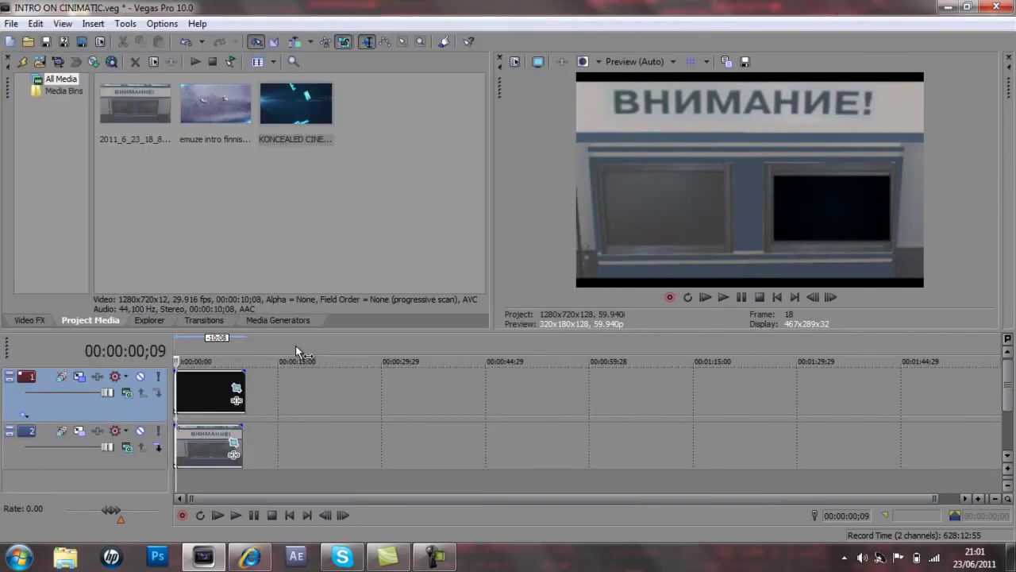